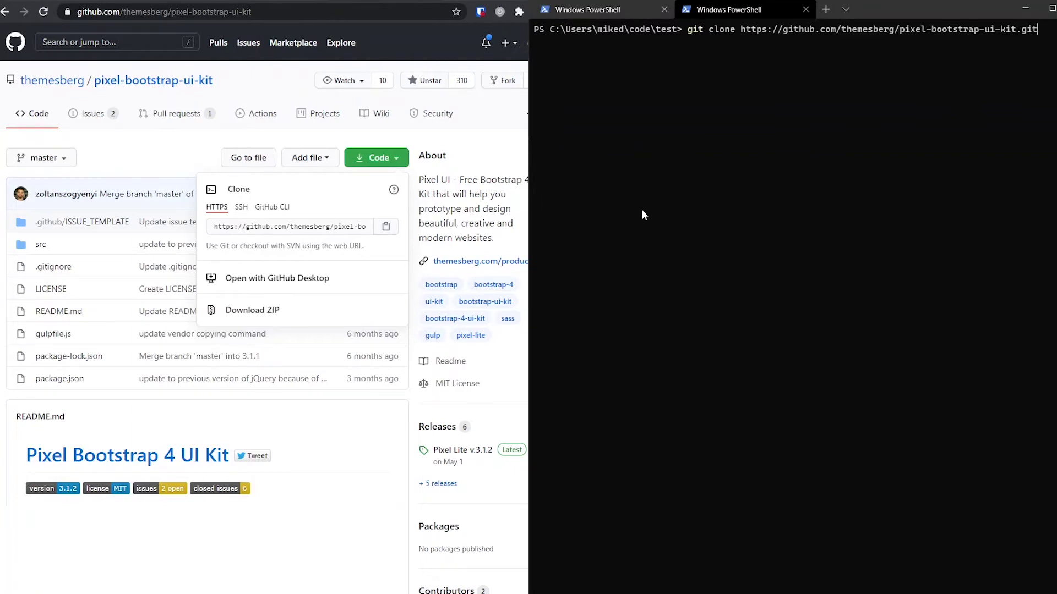
Run git clone for themesberg/pixel-bootstrap-ui-kit.git into code\test and let the download finish
{"action": "key", "text": "Return"}
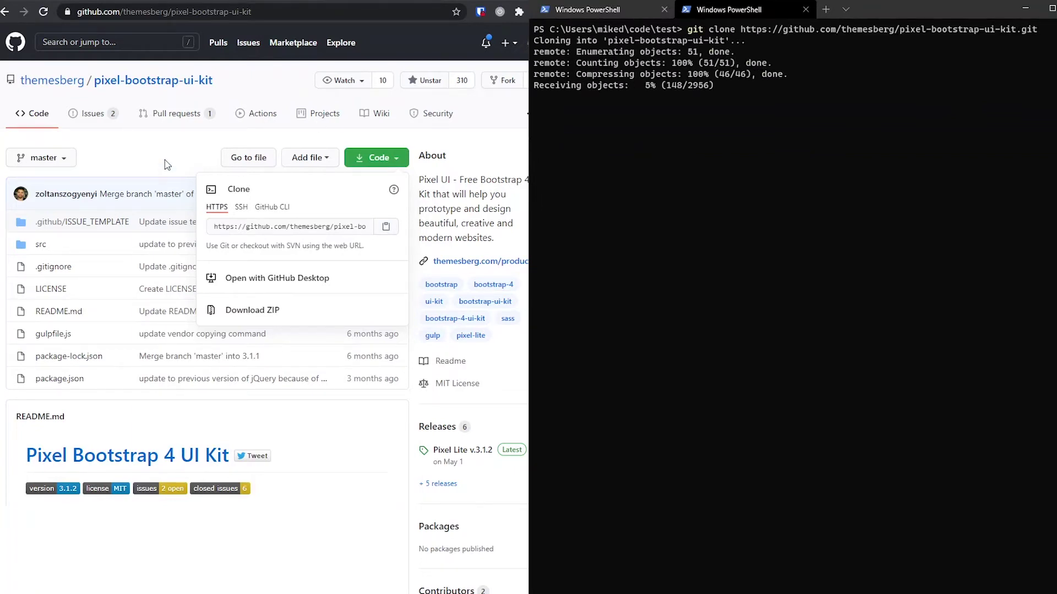
{"action": "left_click", "coordinate": [165, 163]}
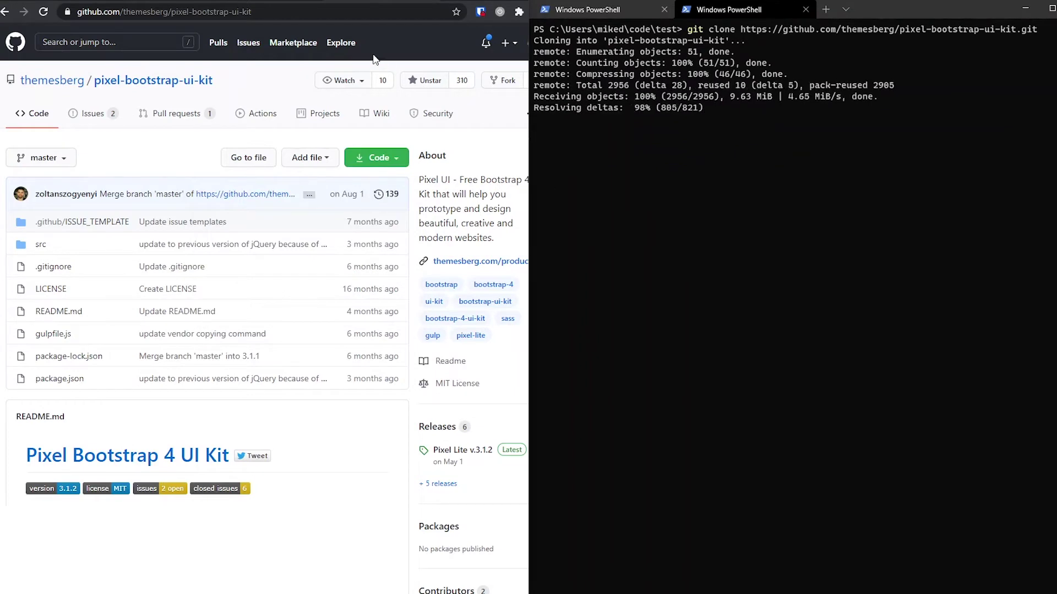
{"action": "left_click", "coordinate": [278, 3]}
{"action": "scroll", "coordinate": [313, 331], "scroll_direction": "down", "scroll_amount": 2}
{"action": "left_click", "coordinate": [859, 355]}
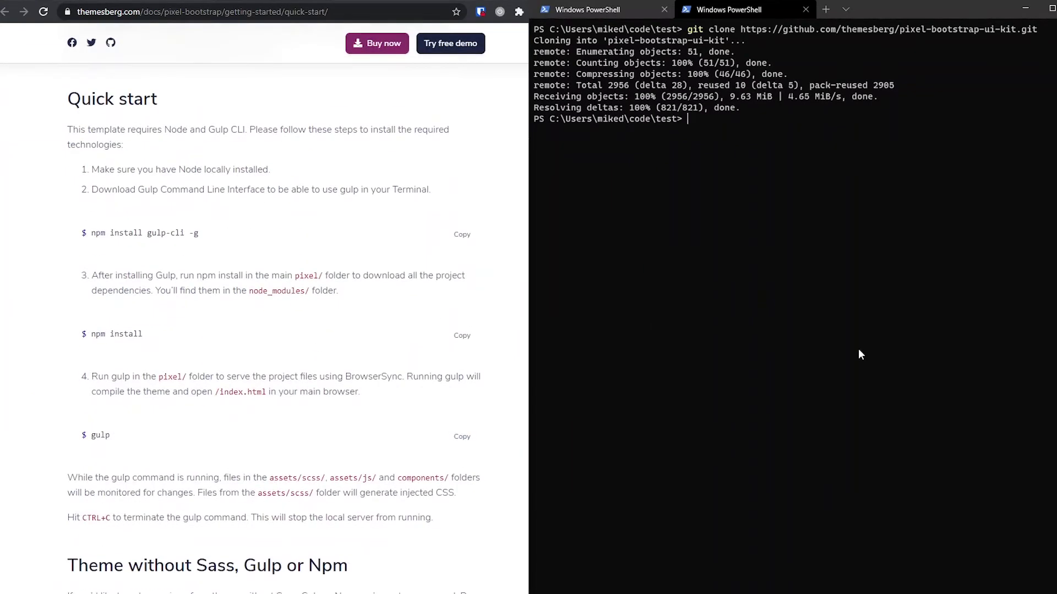